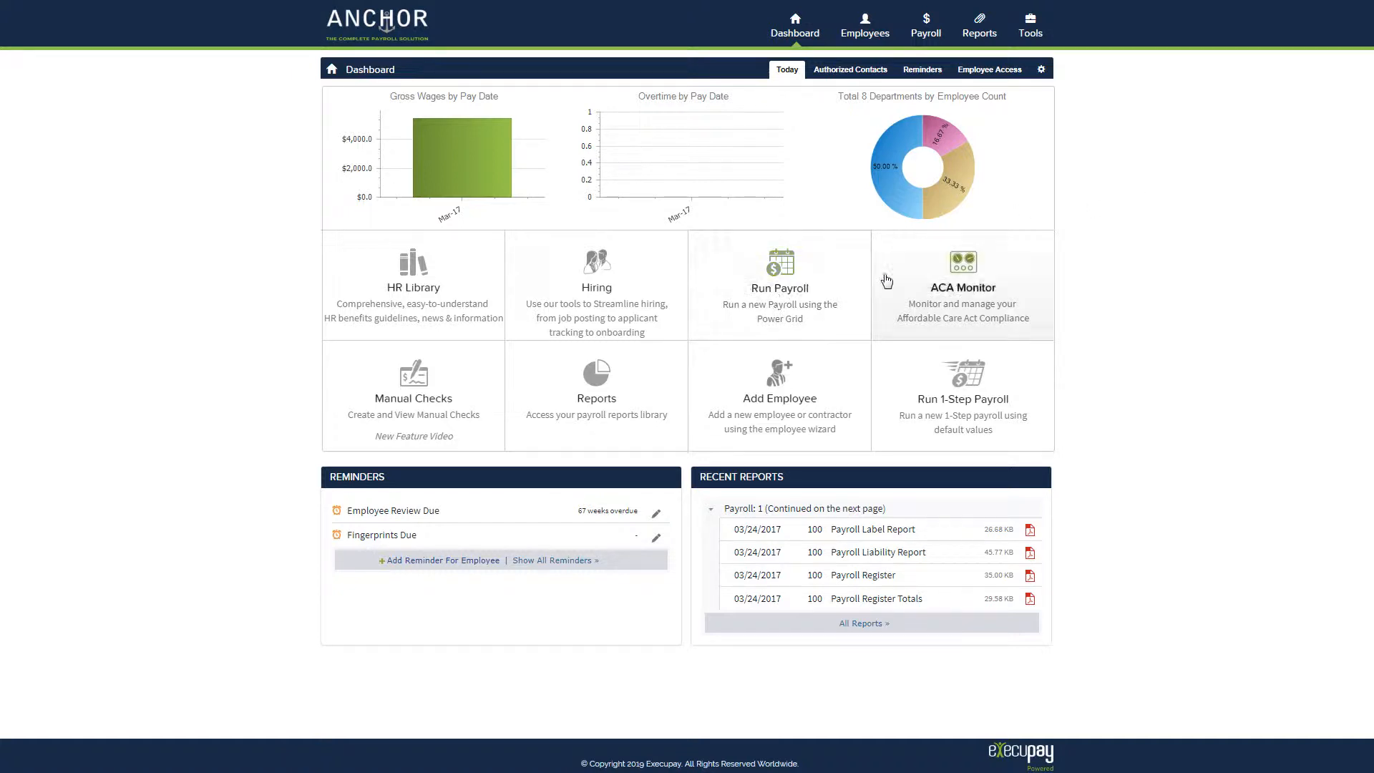
Start a payroll for the Mar 29 2019 pay date and create it without importing from Swipeclock or a file
{"action": "left_click", "coordinate": [922, 29]}
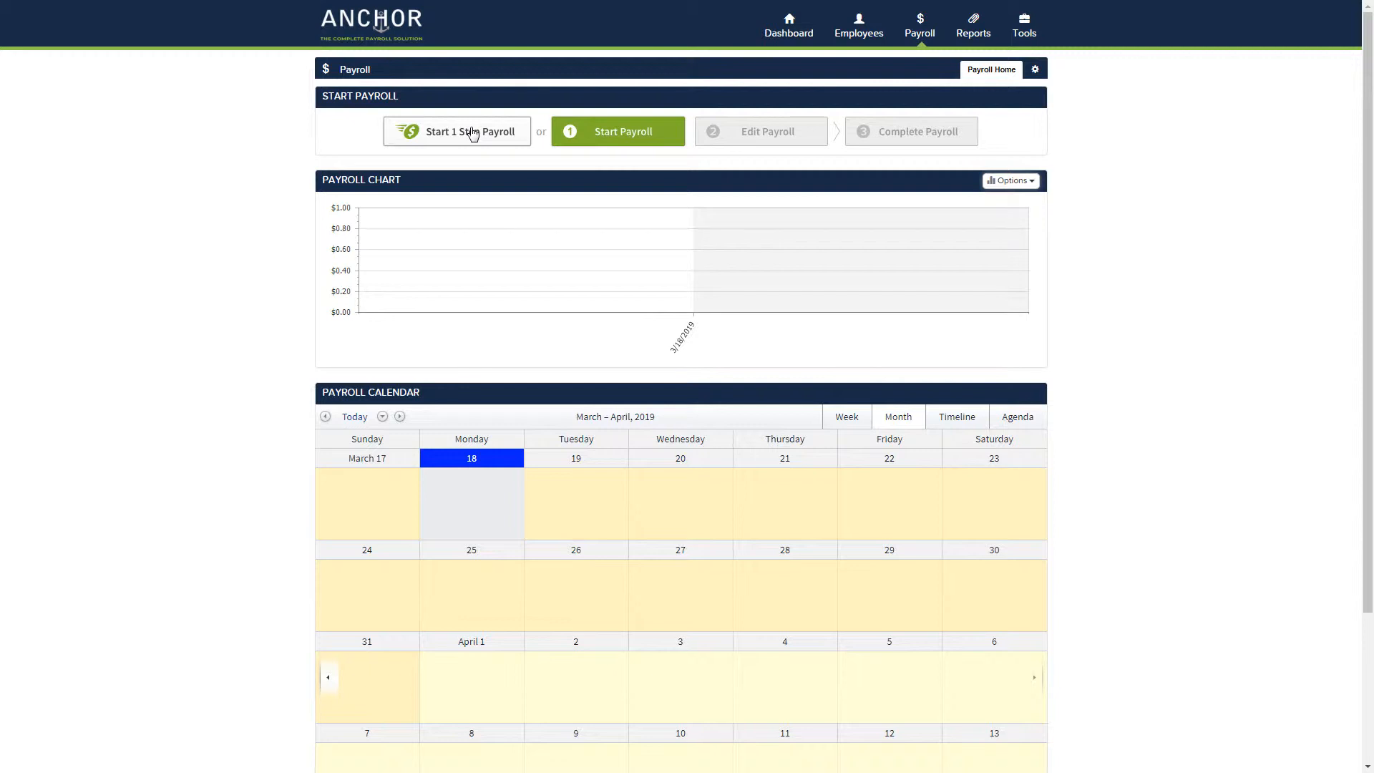
{"action": "left_click", "coordinate": [620, 139]}
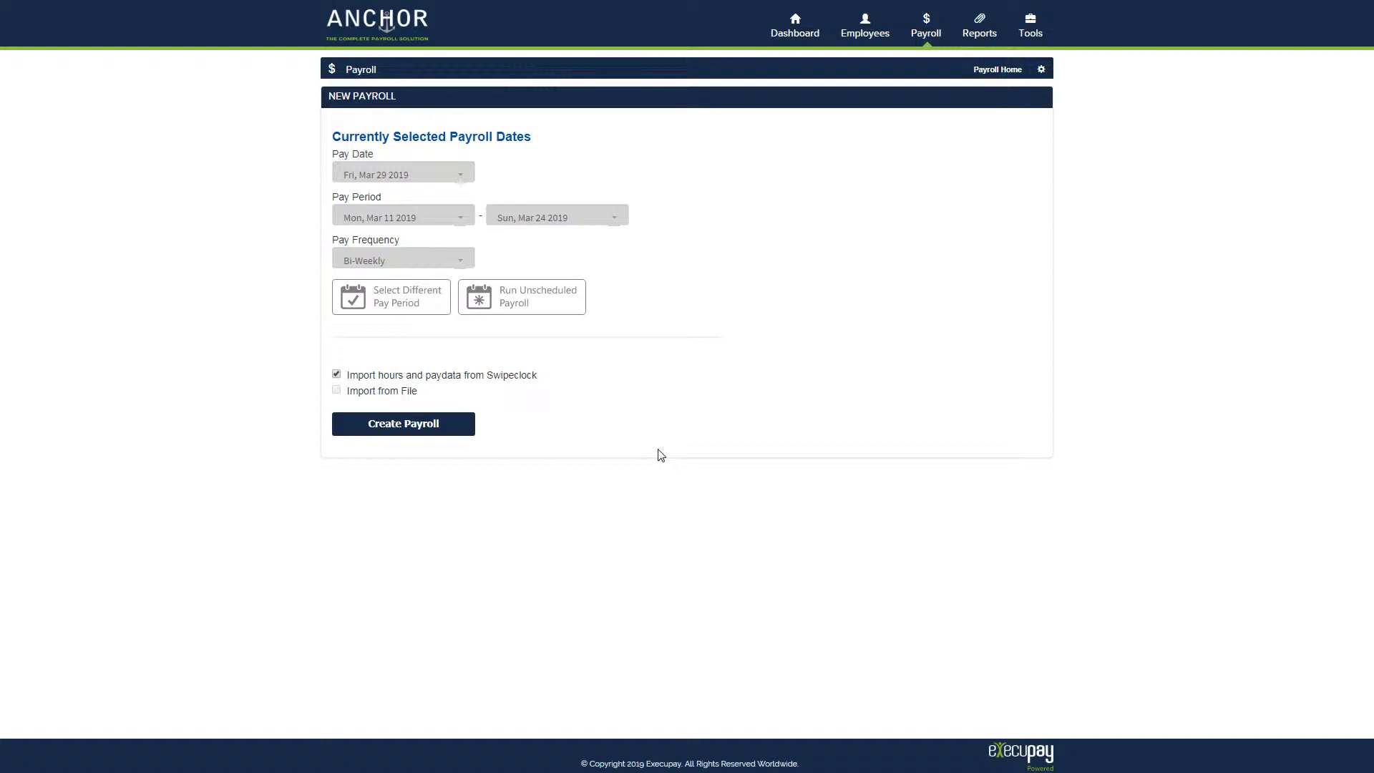
{"action": "left_click", "coordinate": [424, 373]}
{"action": "left_click", "coordinate": [336, 390]}
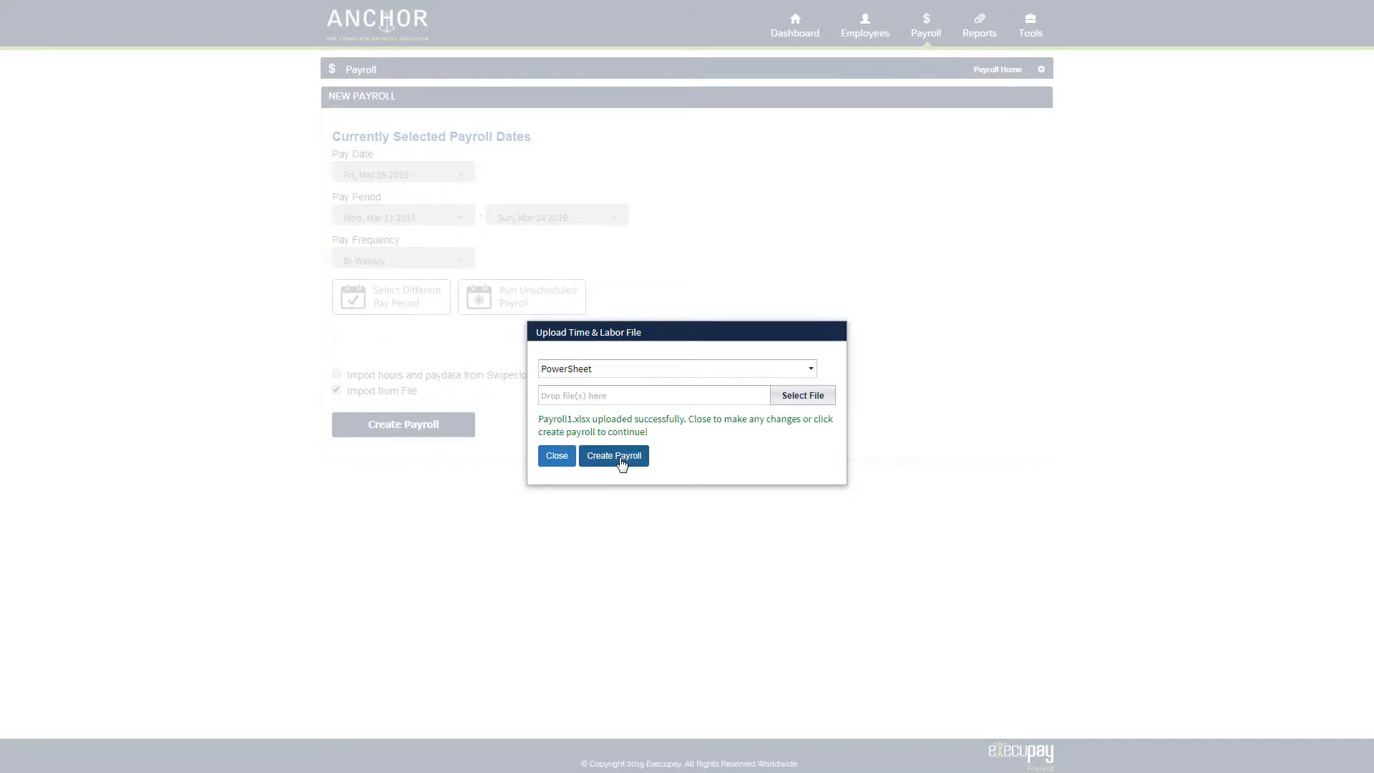
{"action": "left_click", "coordinate": [617, 457]}
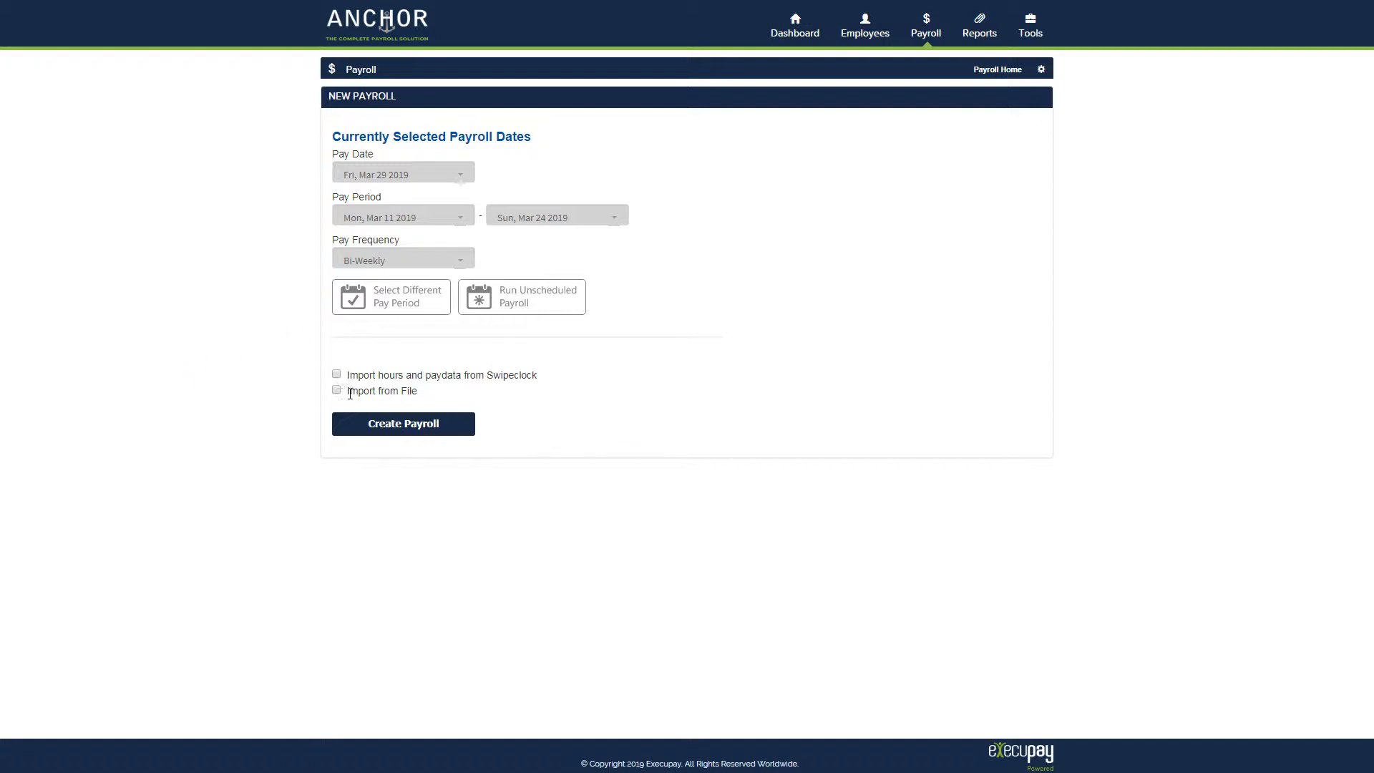
{"action": "left_click", "coordinate": [417, 428]}
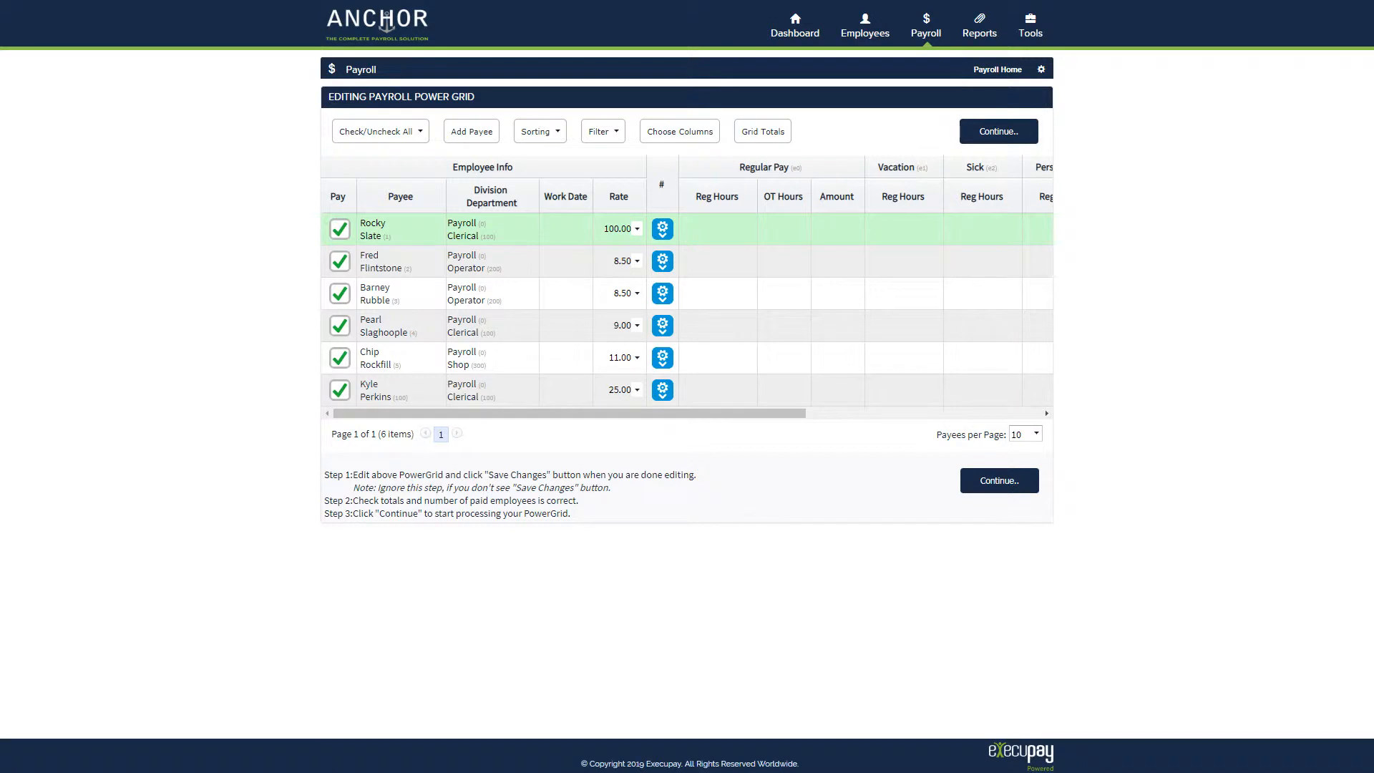
Show 50 payees per page in the power grid and exclude the first three payees from pay
{"action": "left_click", "coordinate": [1035, 433]}
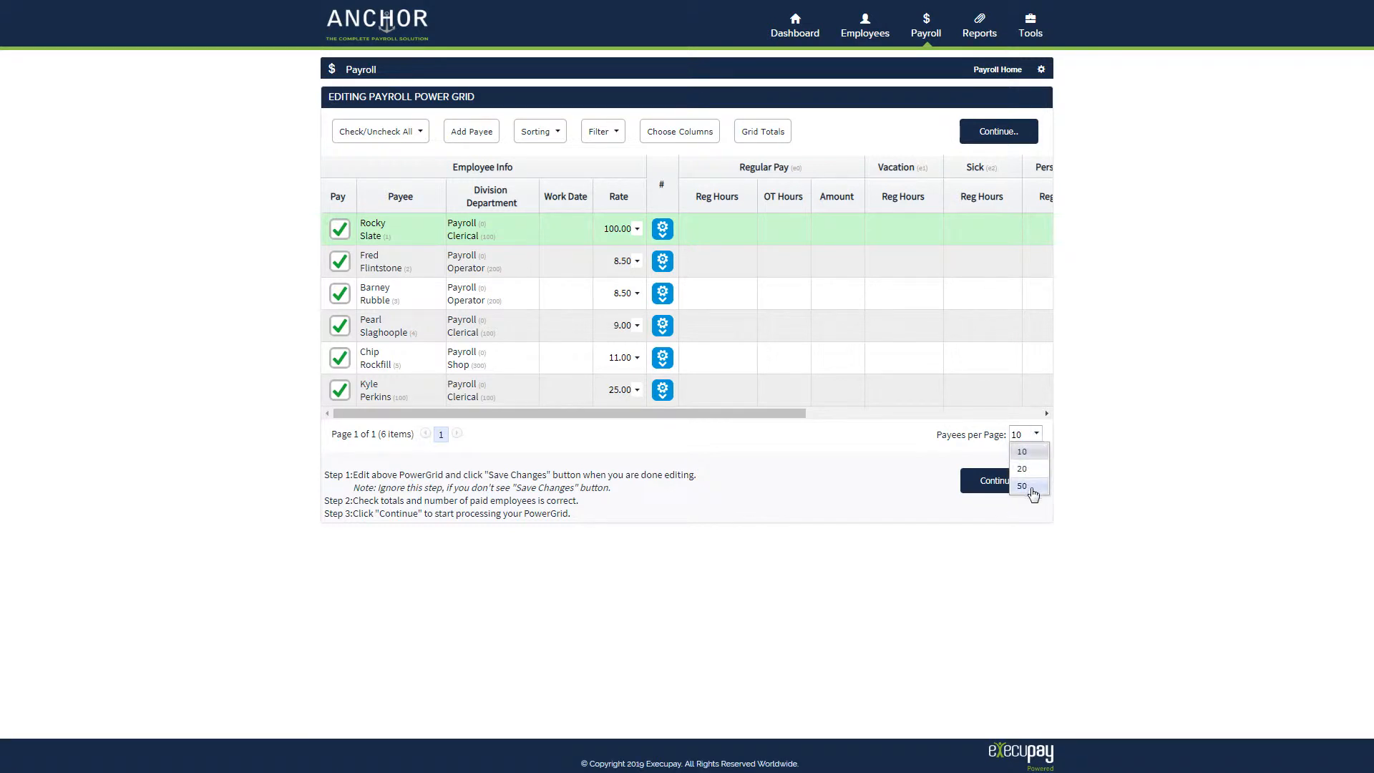
{"action": "left_click", "coordinate": [1031, 490]}
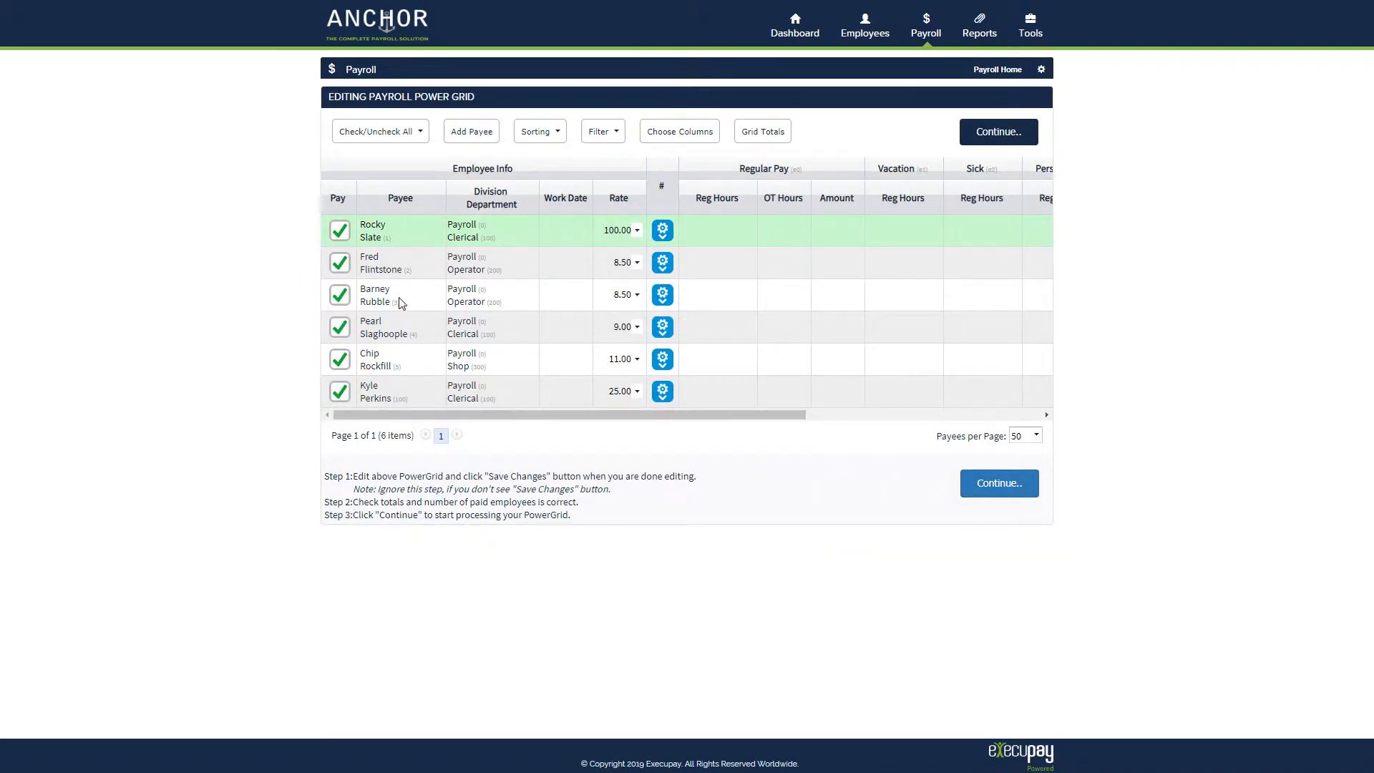
{"action": "left_click", "coordinate": [340, 231]}
{"action": "left_click", "coordinate": [341, 272]}
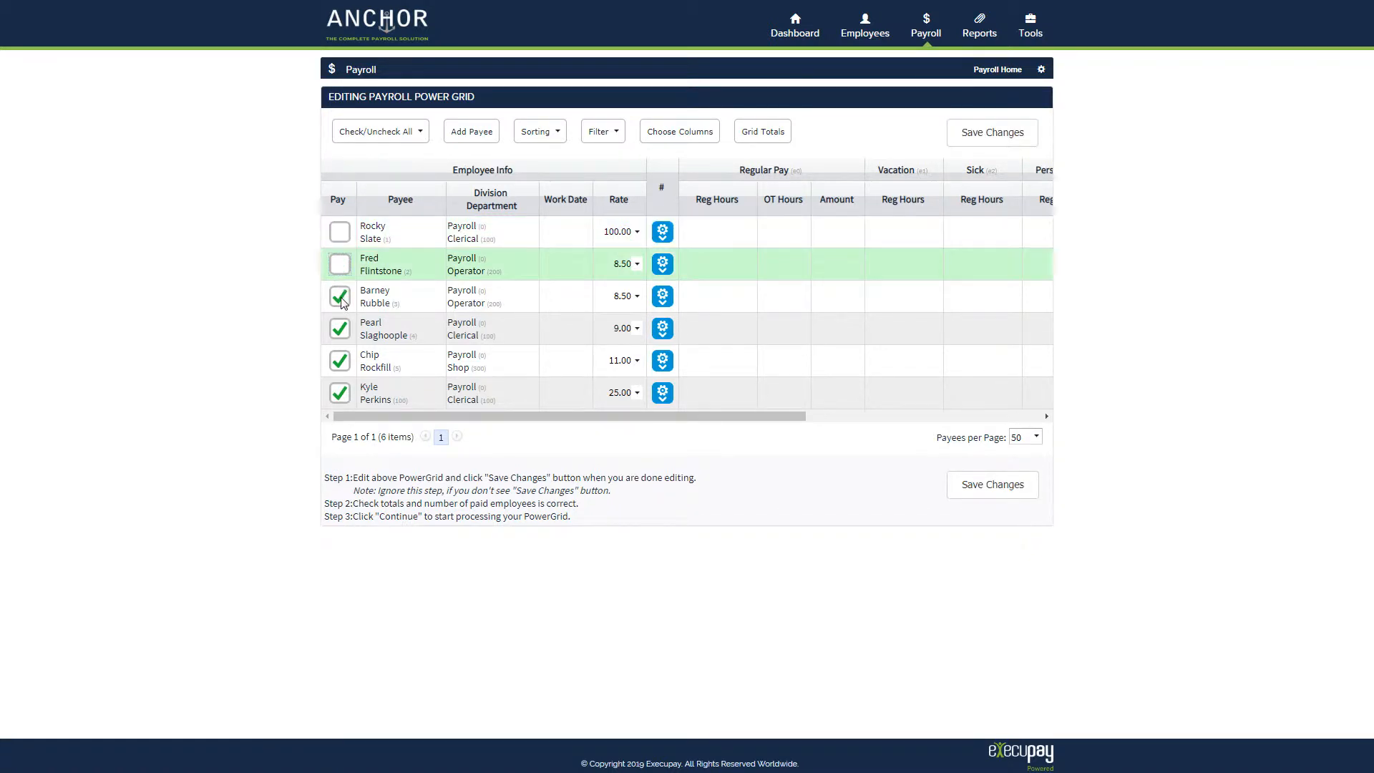
{"action": "left_click", "coordinate": [340, 297]}
Enter 40 regular hours and 5 overtime hours for the first payee, keeping the second payee excluded from pay
{"action": "left_click", "coordinate": [725, 231]}
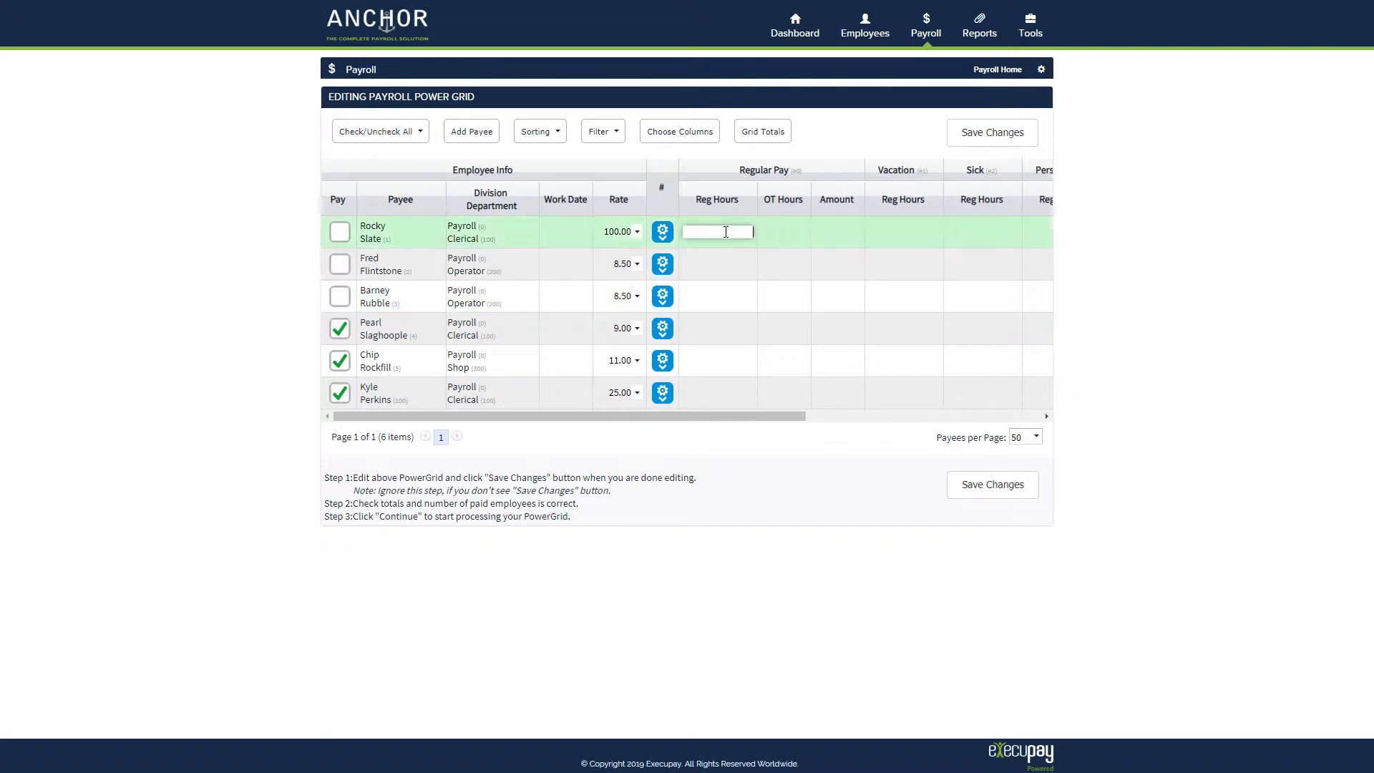
{"action": "type", "text": "40"}
{"action": "left_click", "coordinate": [723, 263]}
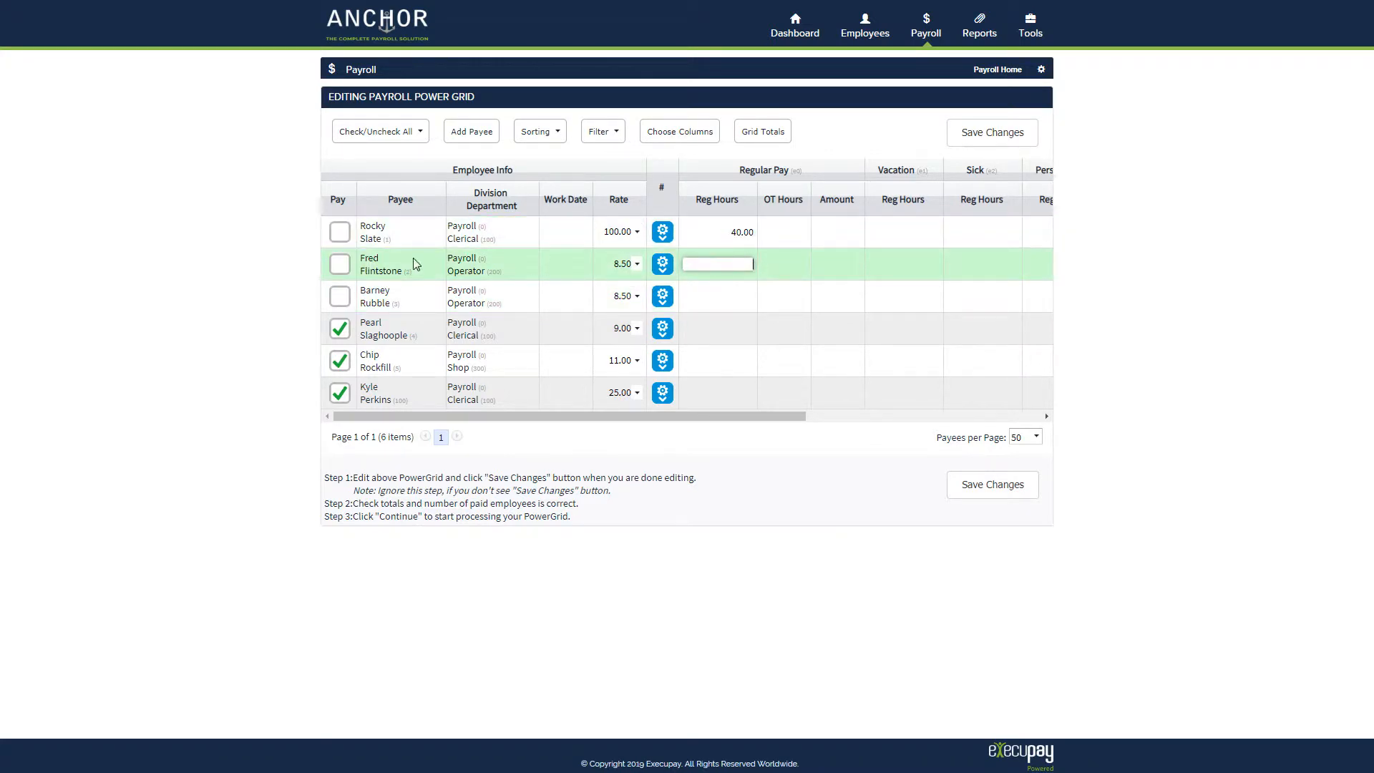
{"action": "left_click", "coordinate": [340, 264]}
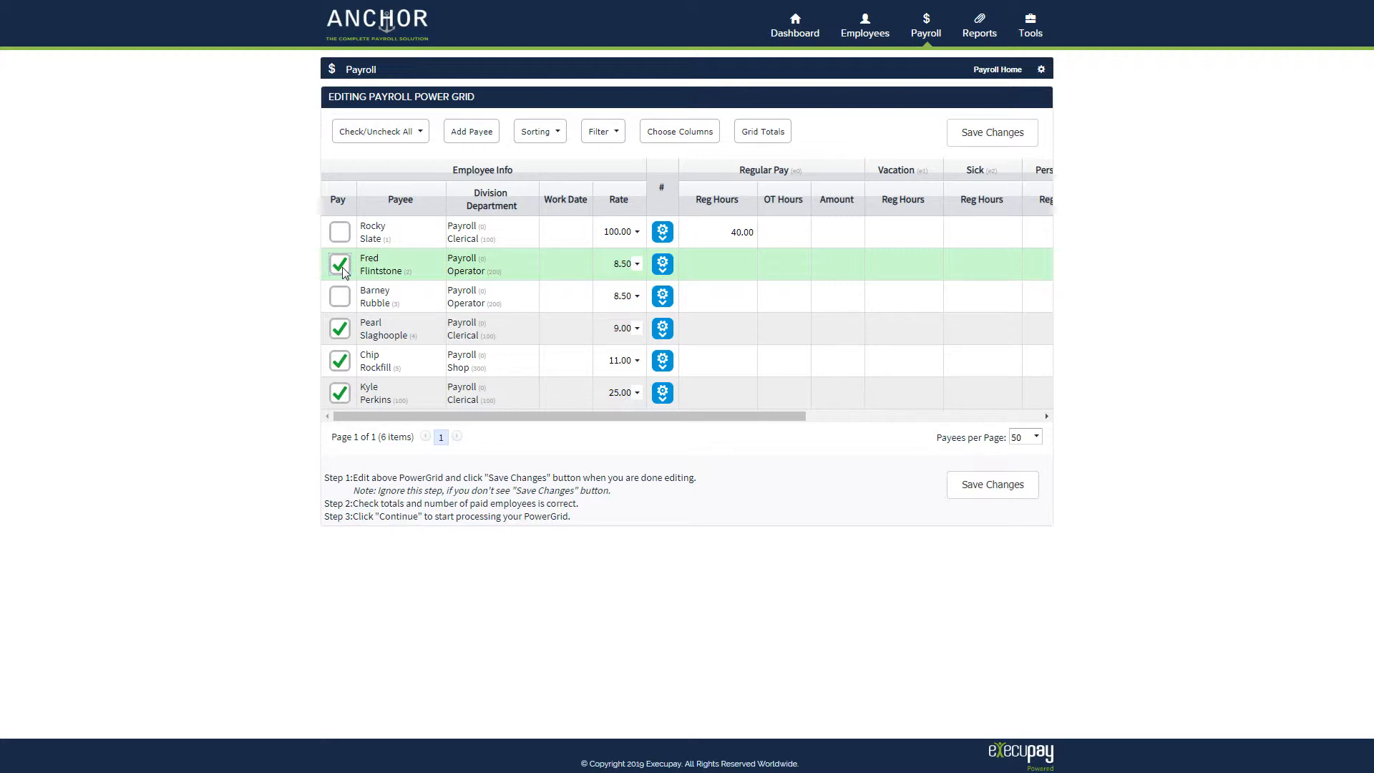
{"action": "left_click", "coordinate": [341, 267]}
{"action": "left_click", "coordinate": [785, 231]}
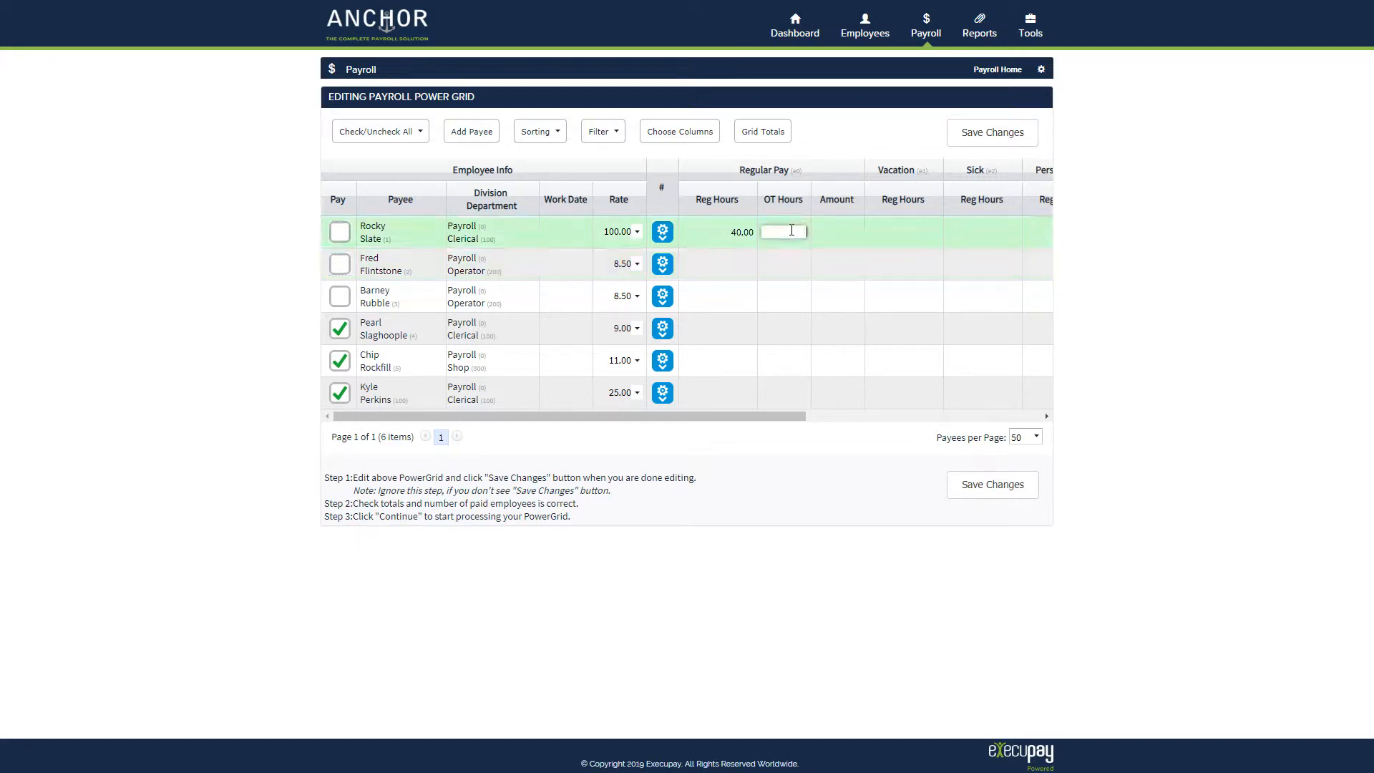
{"action": "type", "text": "5"}
{"action": "key", "text": "Tab"}
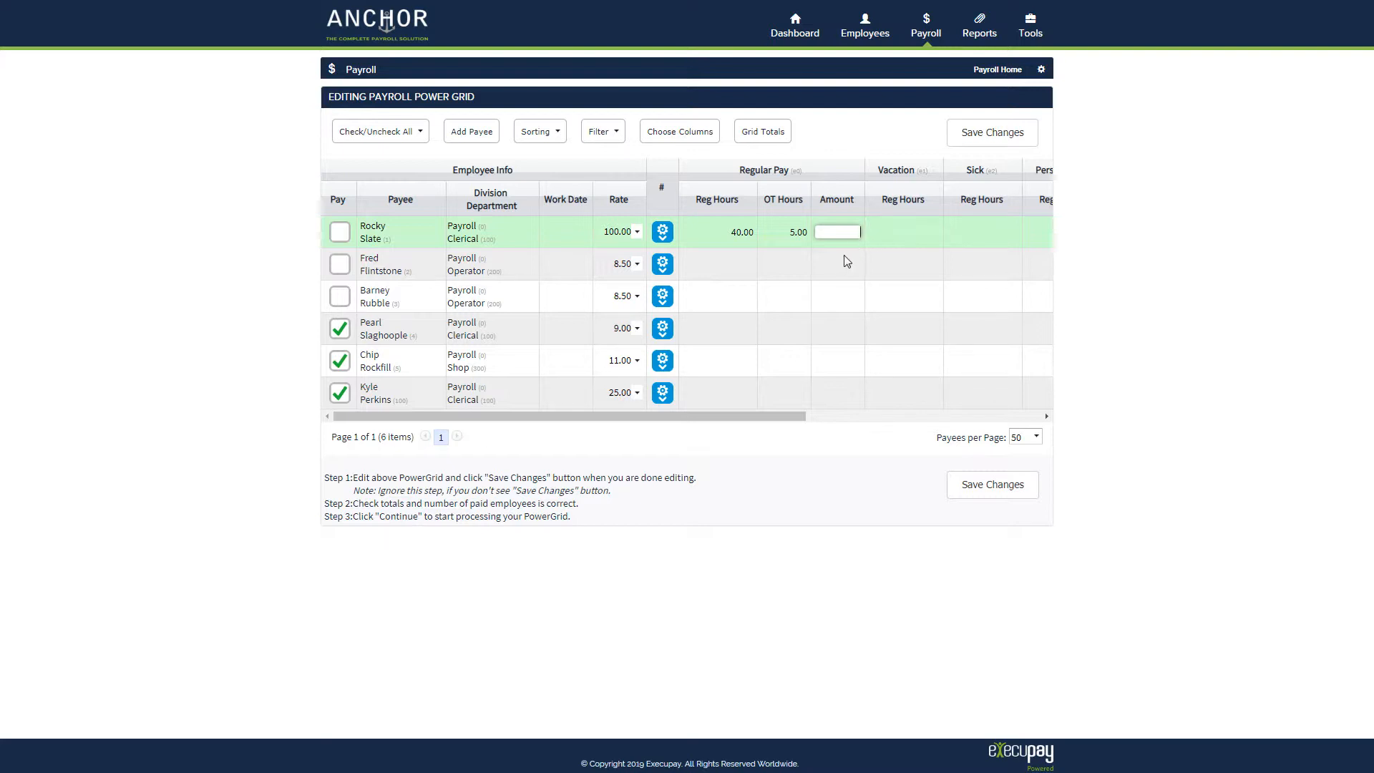
Enter 8 vacation, 8 sick and 8 personal hours for the first payee
{"action": "mouse_move", "coordinate": [785, 423]}
{"action": "left_mouse_down"}
{"action": "mouse_move", "coordinate": [801, 423]}
{"action": "mouse_move", "coordinate": [763, 425]}
{"action": "left_mouse_up"}
{"action": "key", "text": "Tab"}
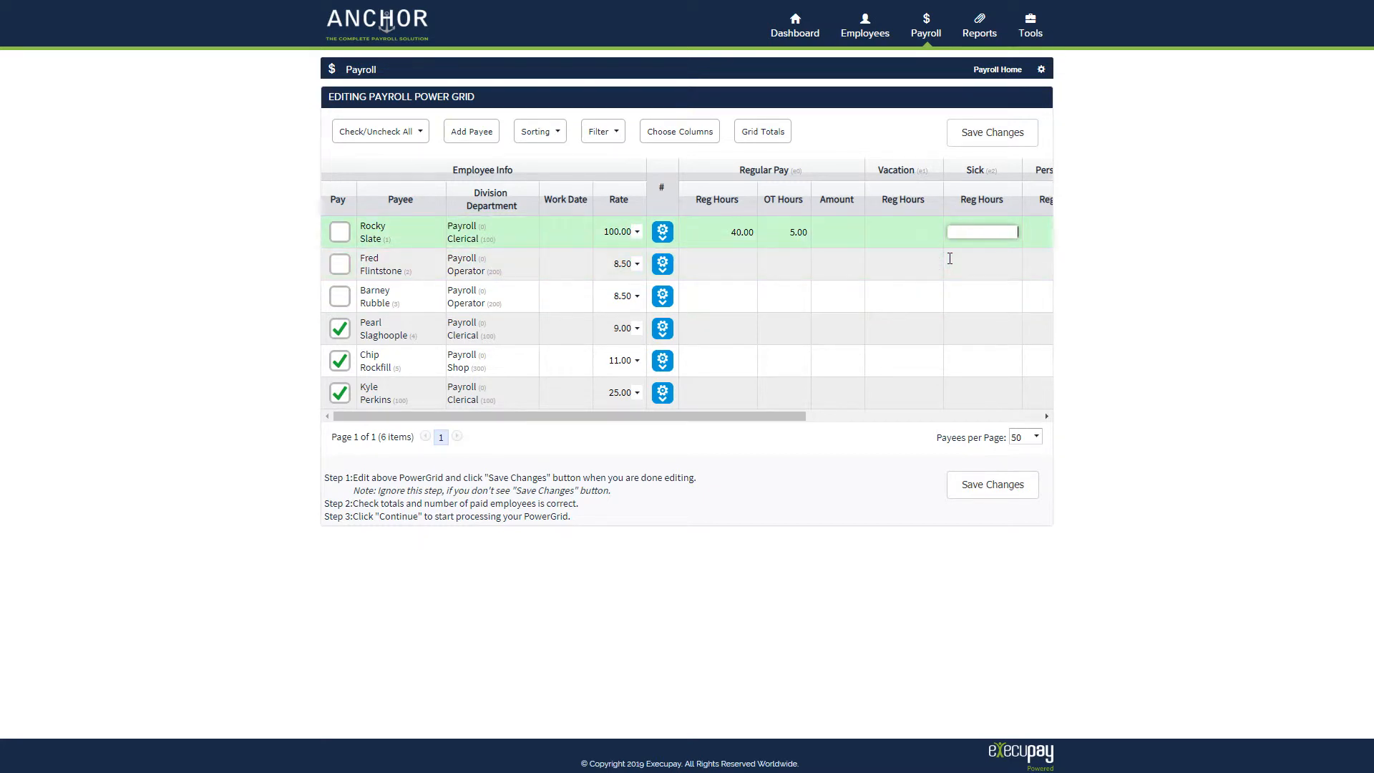
{"action": "left_click_drag", "start_coordinate": [782, 420], "coordinate": [818, 429]}
{"action": "left_click", "coordinate": [840, 231]}
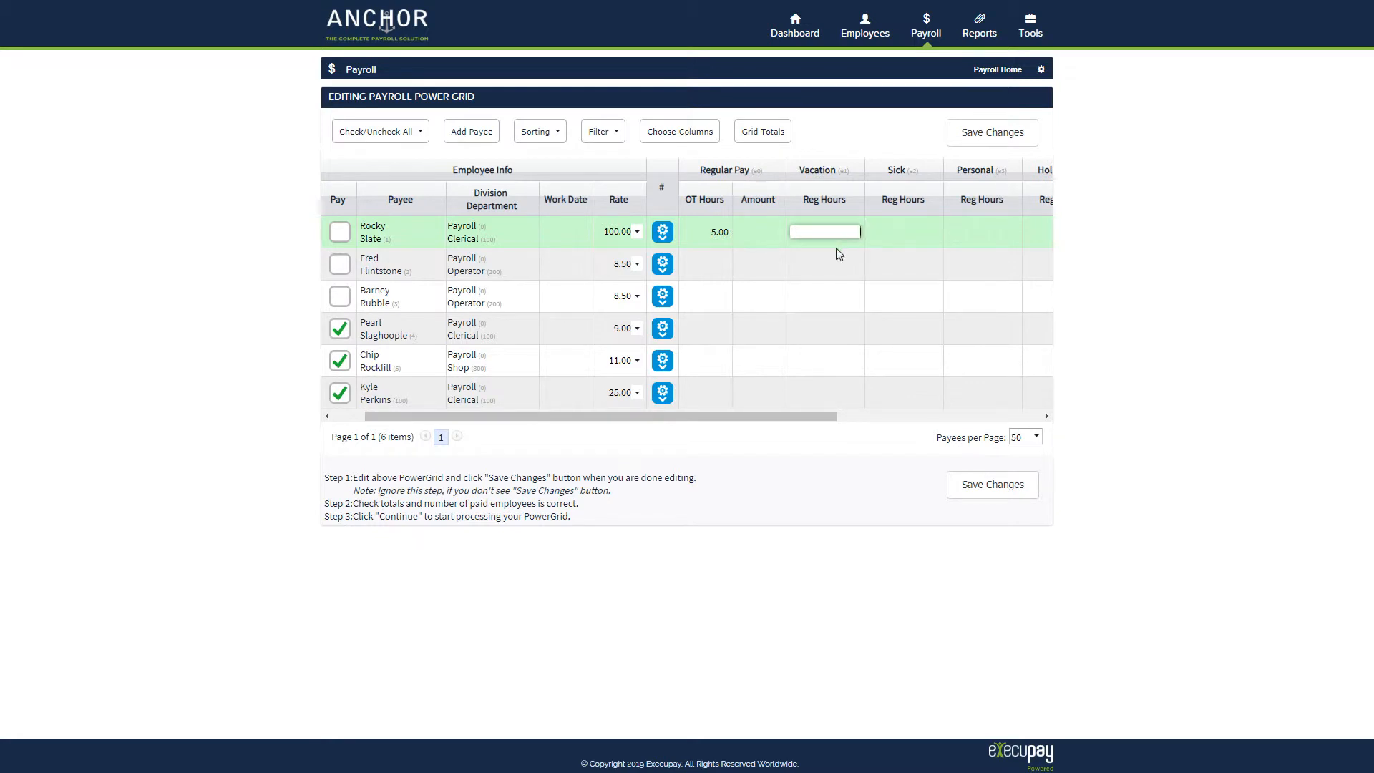
{"action": "type", "text": "8"}
{"action": "key", "text": "Return"}
{"action": "left_click", "coordinate": [902, 236]}
{"action": "type", "text": "8"}
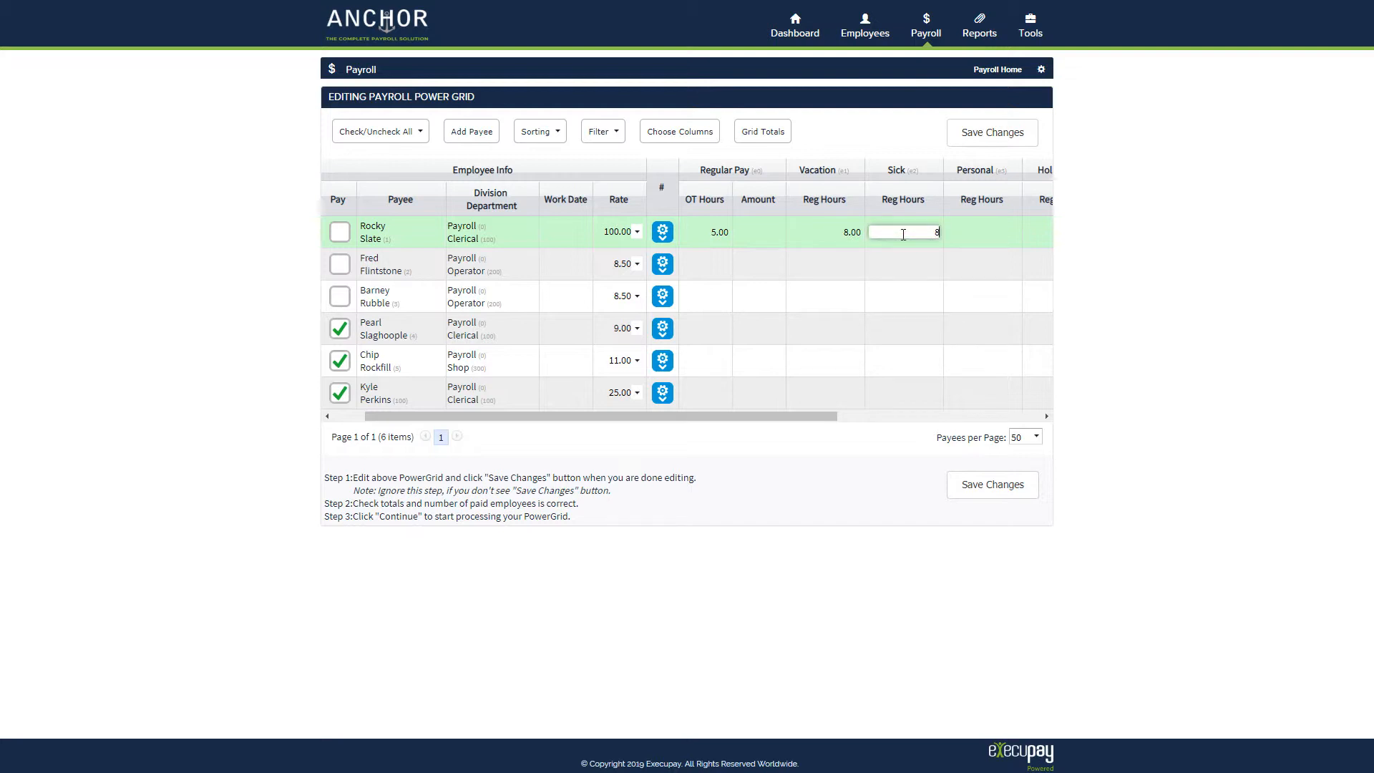
{"action": "left_click", "coordinate": [1016, 235]}
{"action": "type", "text": "8"}
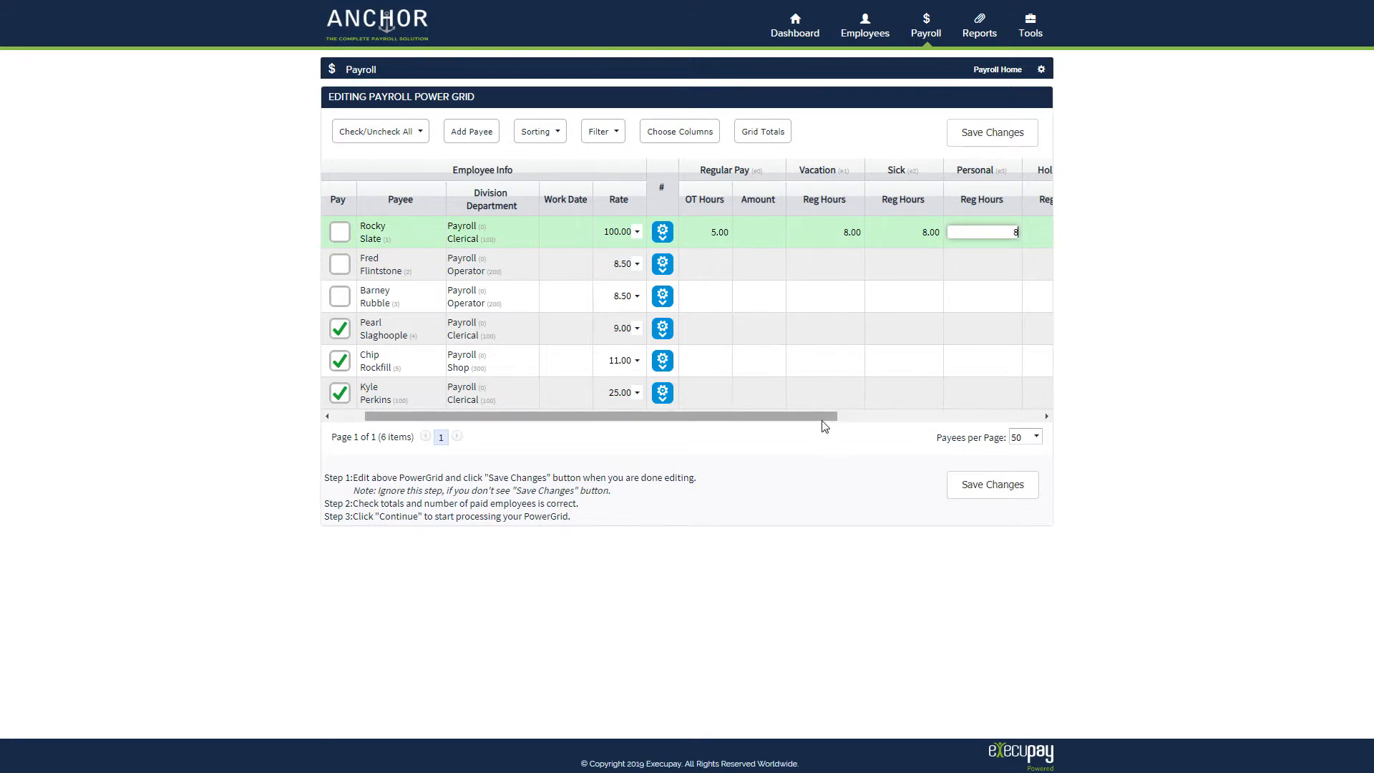
Mark only the first payee to be paid and save the power grid changes
{"action": "left_click_drag", "start_coordinate": [823, 416], "coordinate": [356, 246]}
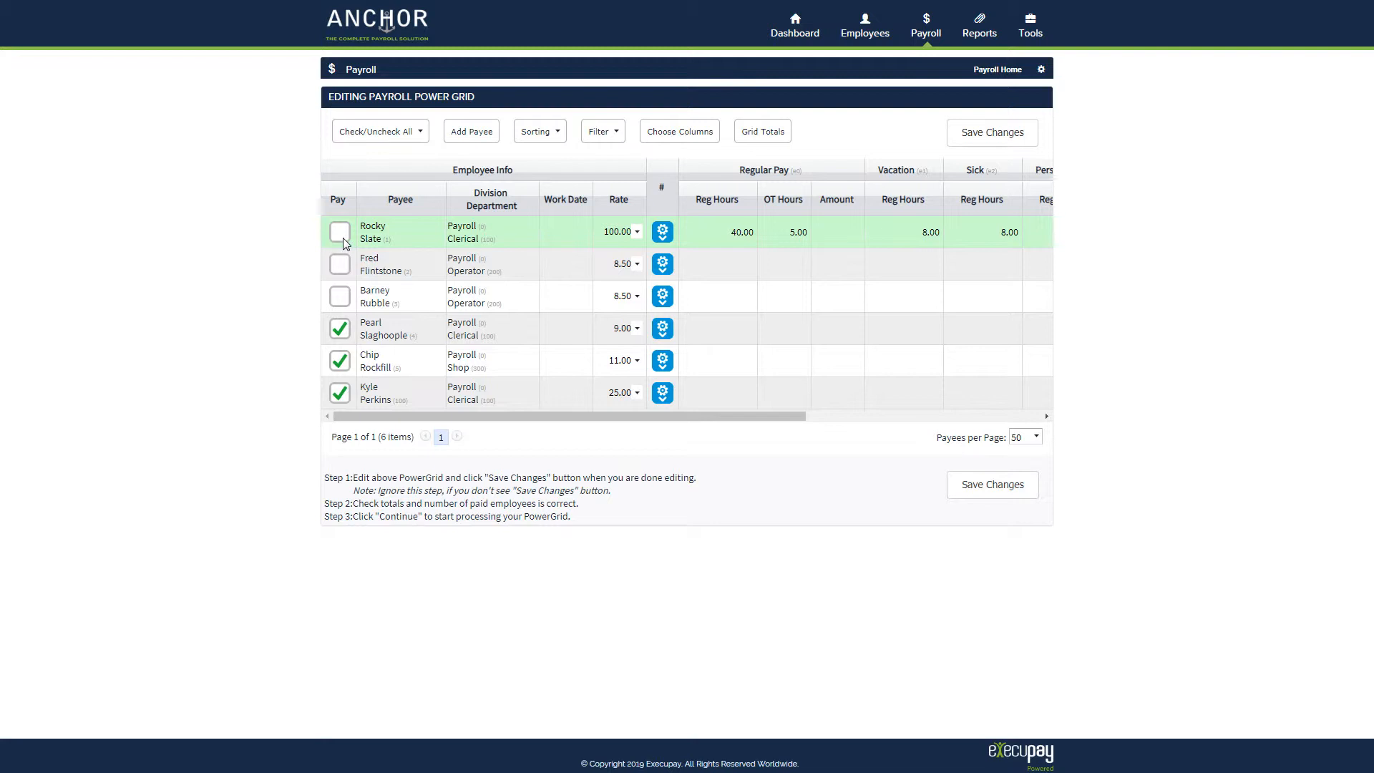
{"action": "left_click", "coordinate": [341, 236]}
{"action": "left_click", "coordinate": [663, 232]}
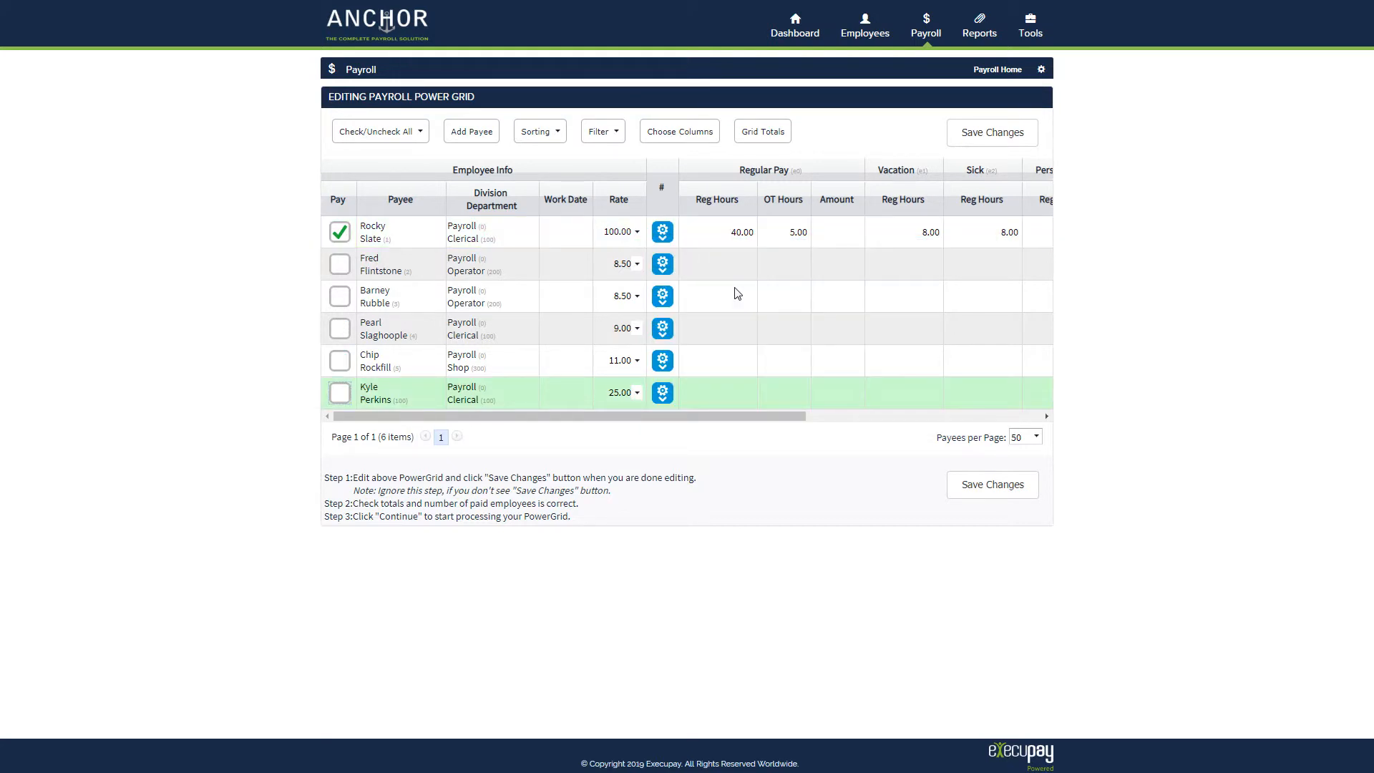
{"action": "left_click", "coordinate": [971, 133]}
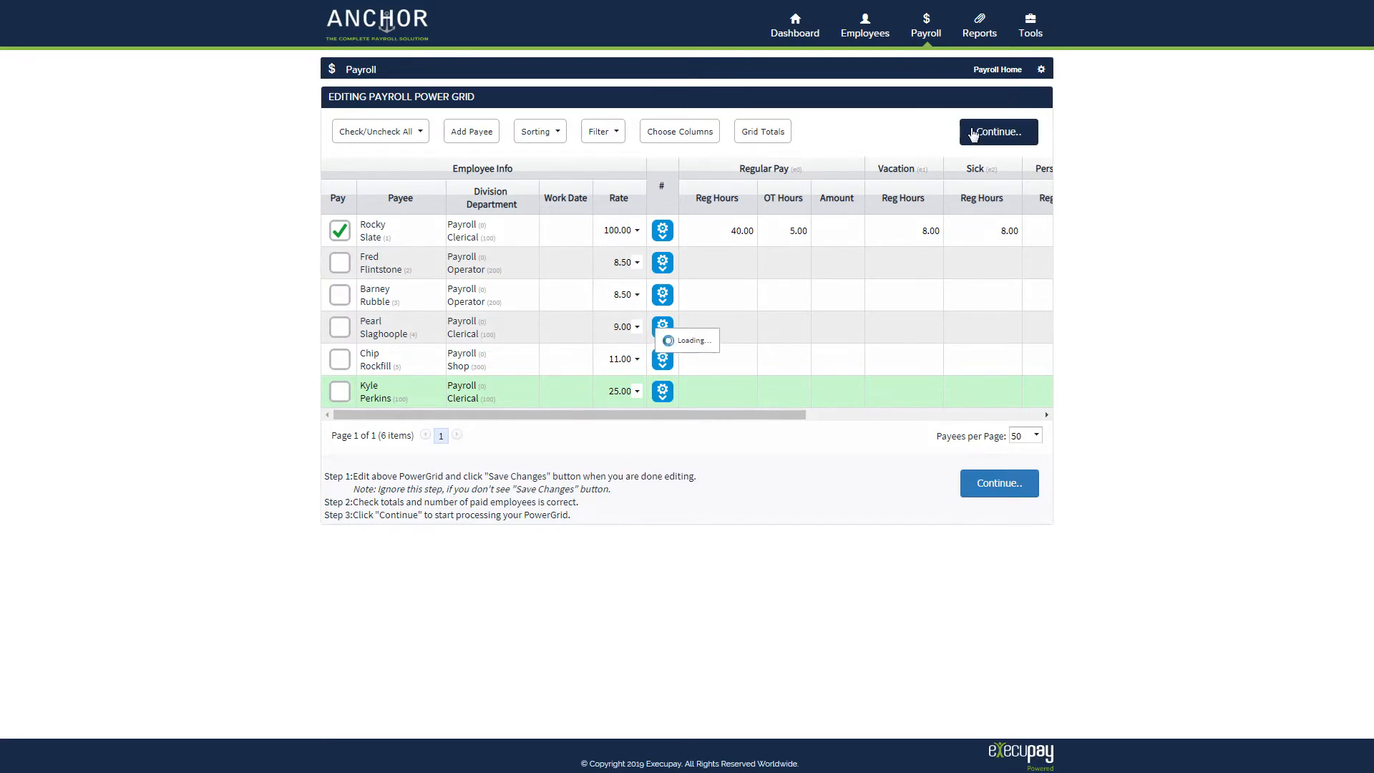
Process the edited payroll for the selected employee and open its payroll totals for review
{"action": "left_click", "coordinate": [985, 131]}
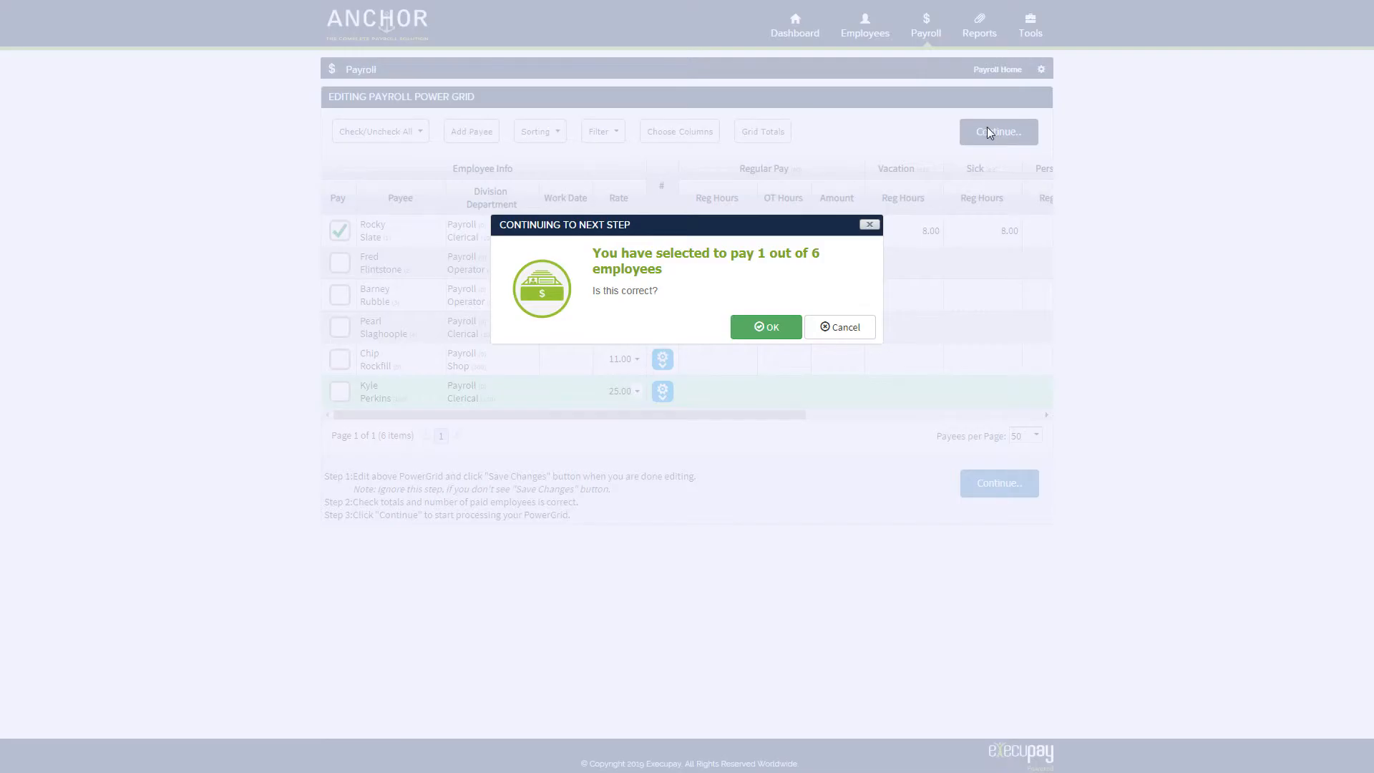
{"action": "left_click", "coordinate": [761, 328]}
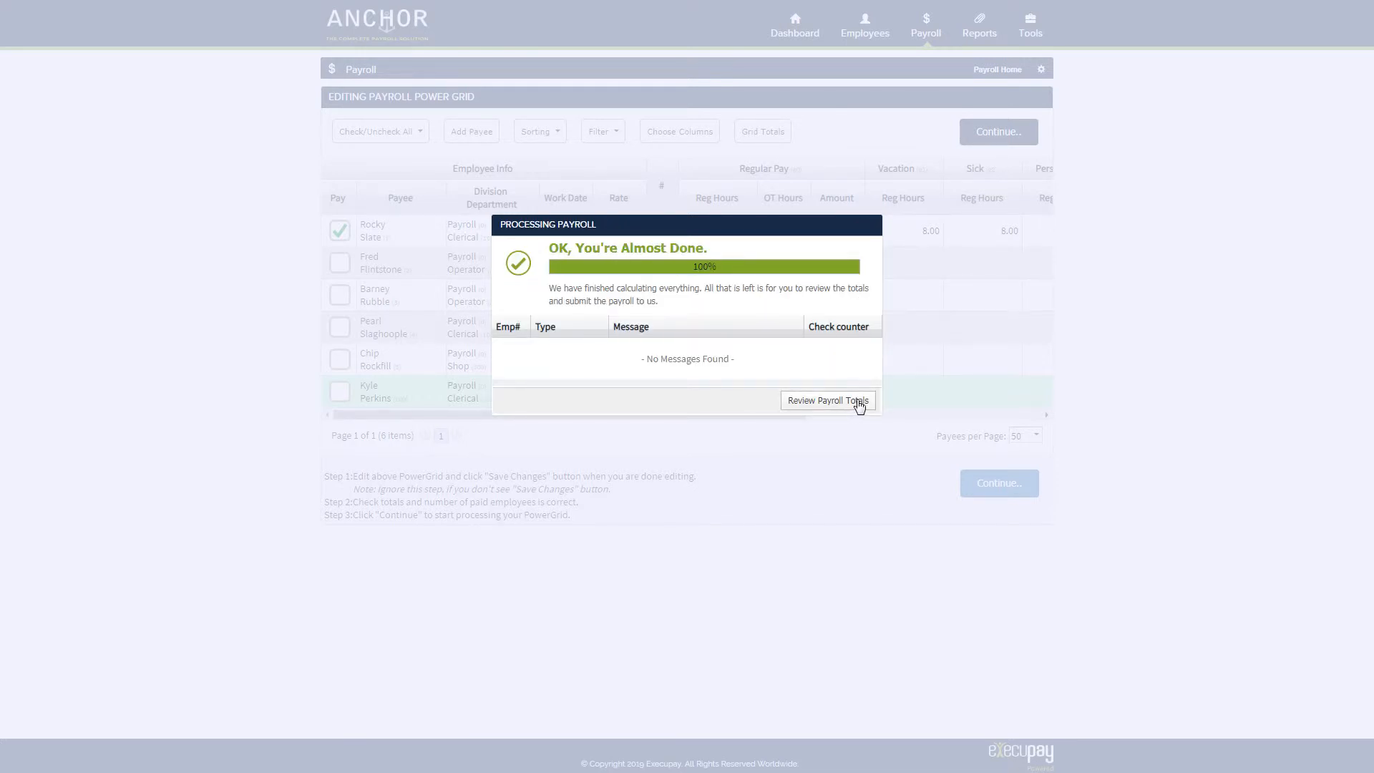
{"action": "left_click", "coordinate": [860, 403]}
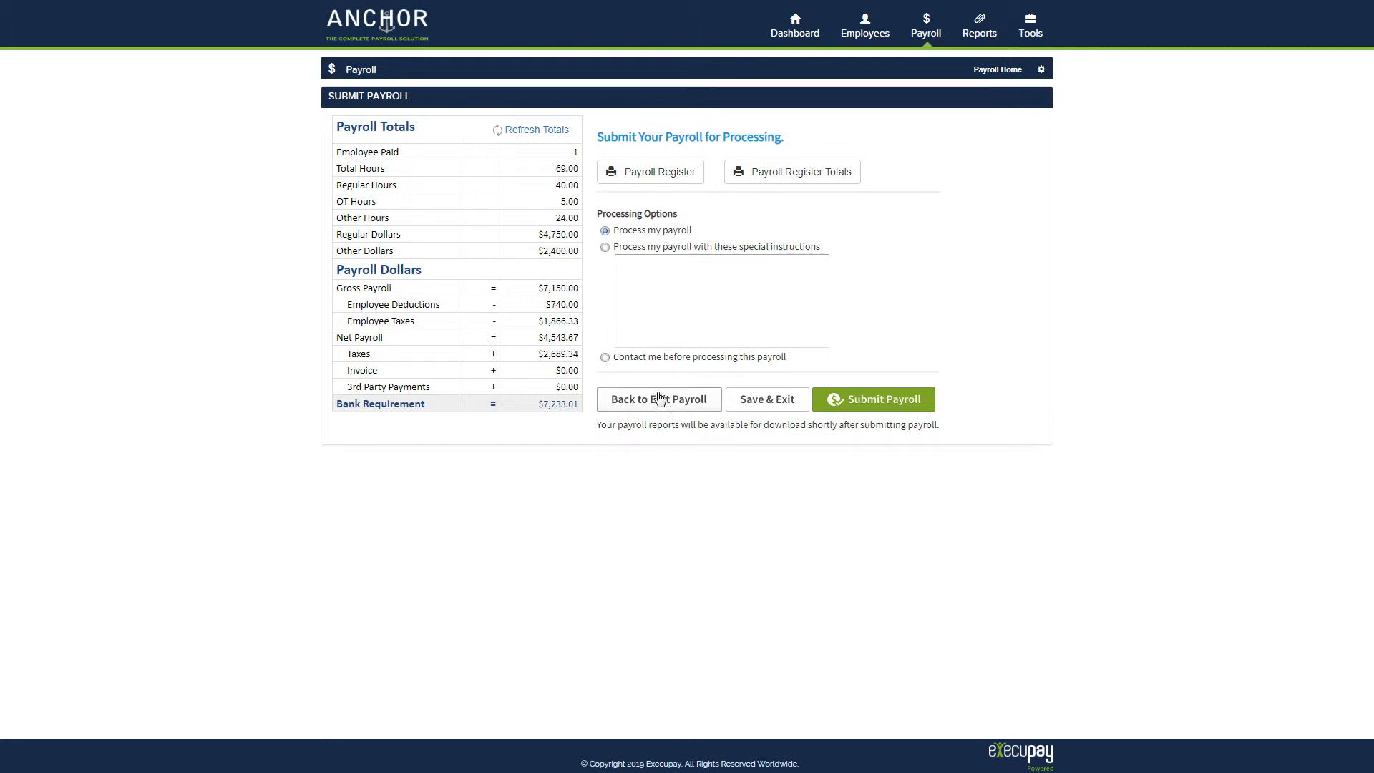
Examine the pre-process Payroll Register report and return to the payroll submission page
{"action": "left_click", "coordinate": [671, 173]}
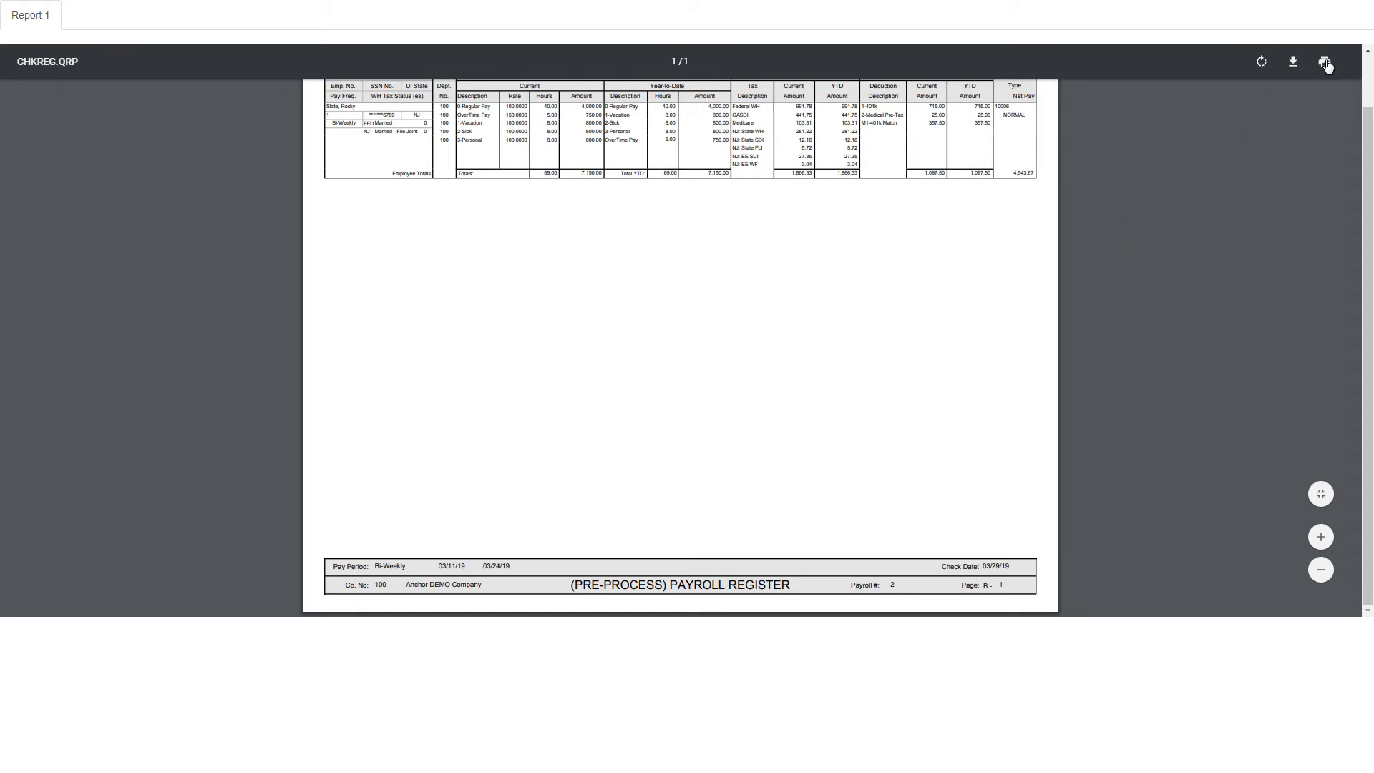
{"action": "key", "text": "F11"}
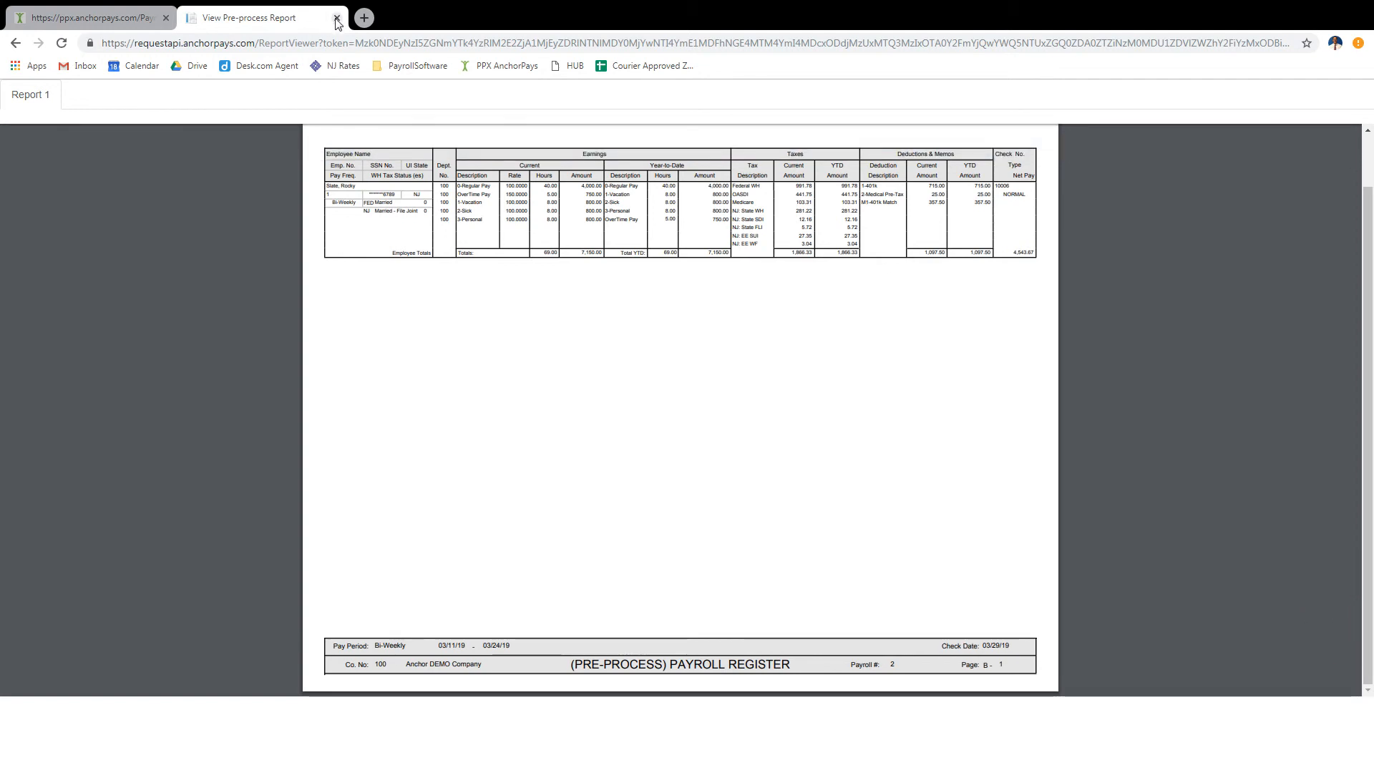
{"action": "left_click", "coordinate": [336, 23]}
{"action": "key", "text": "F11"}
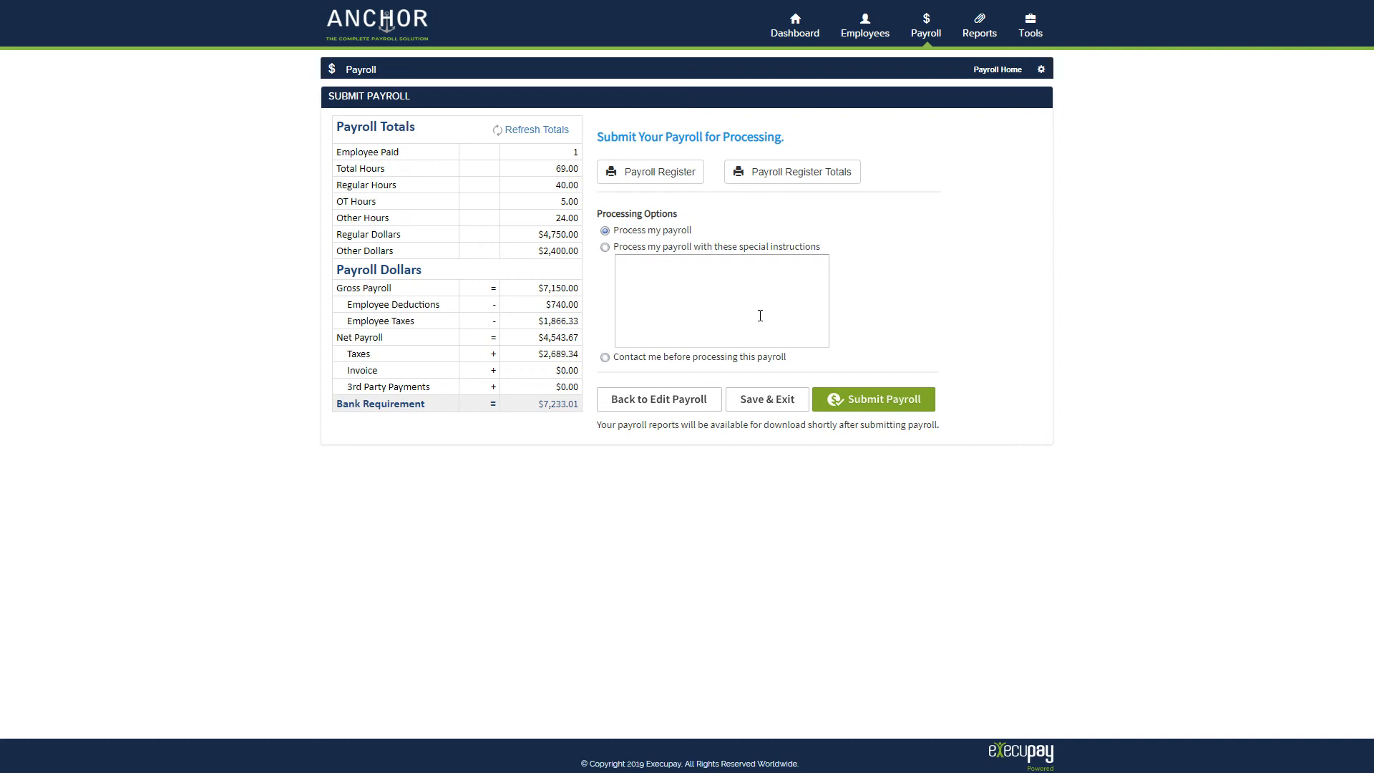
Submit the payroll for processing with the "Process my payroll" option and confirm the submission
{"action": "left_click", "coordinate": [894, 401]}
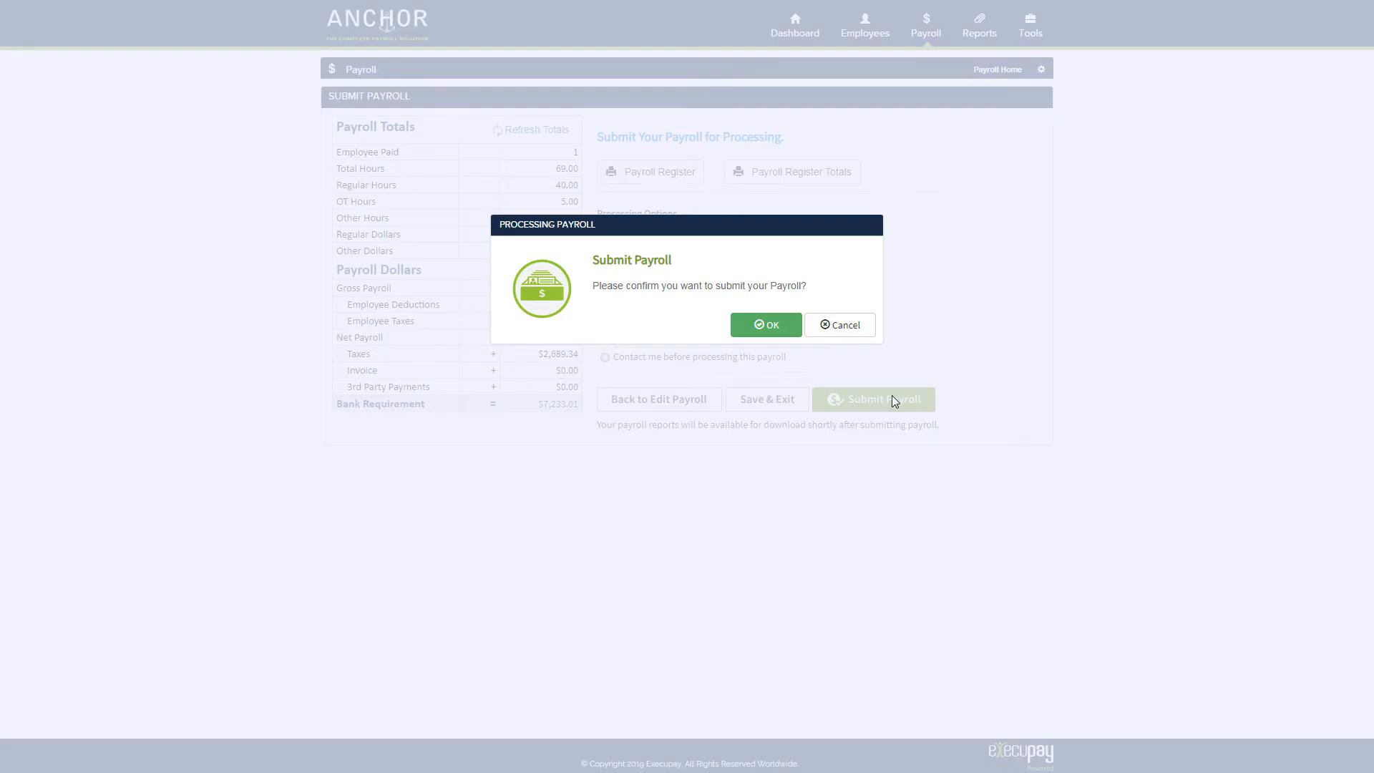
{"action": "left_click", "coordinate": [771, 323]}
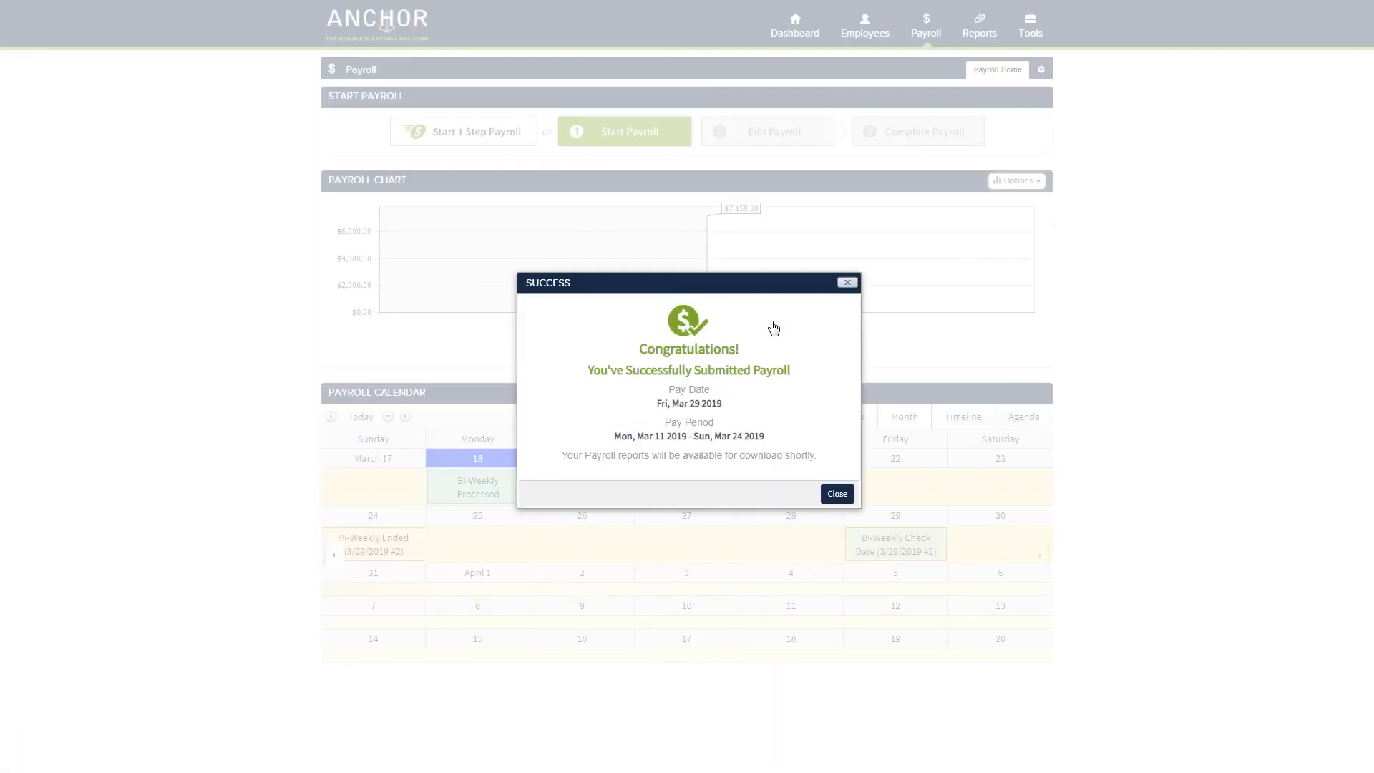